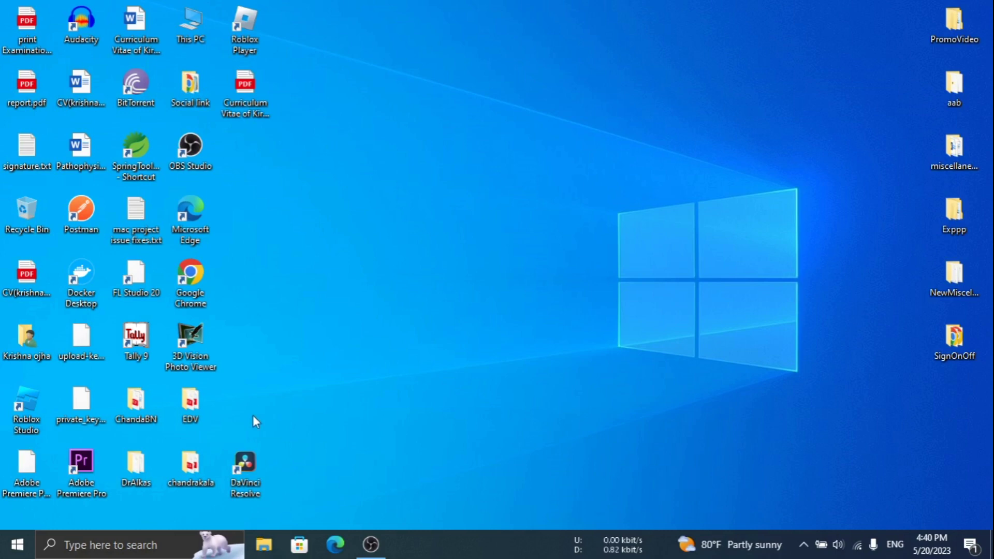
# - Open Device Manager via search and expand the Display adapters category
pyautogui.click(92, 546)
pyautogui.write('dive')
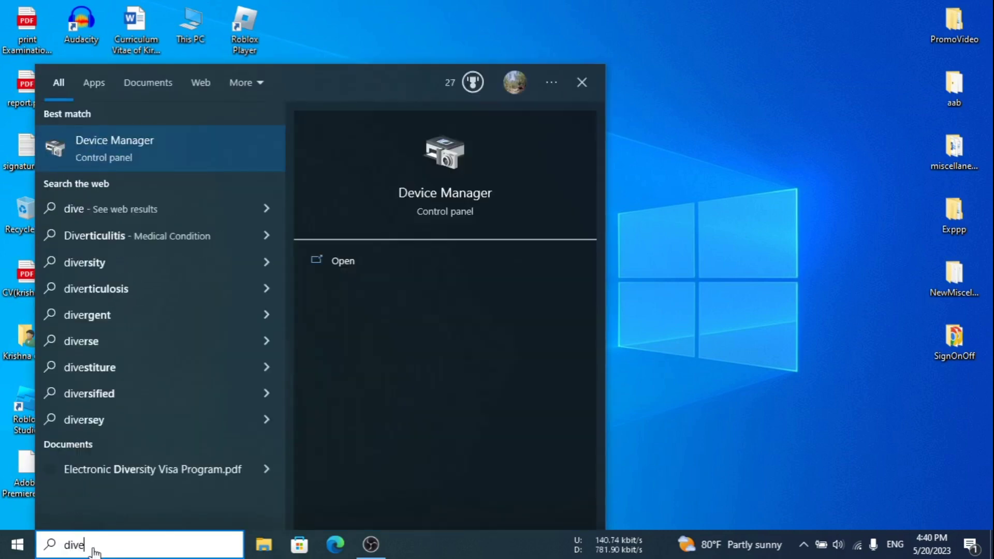
pyautogui.press('Return')
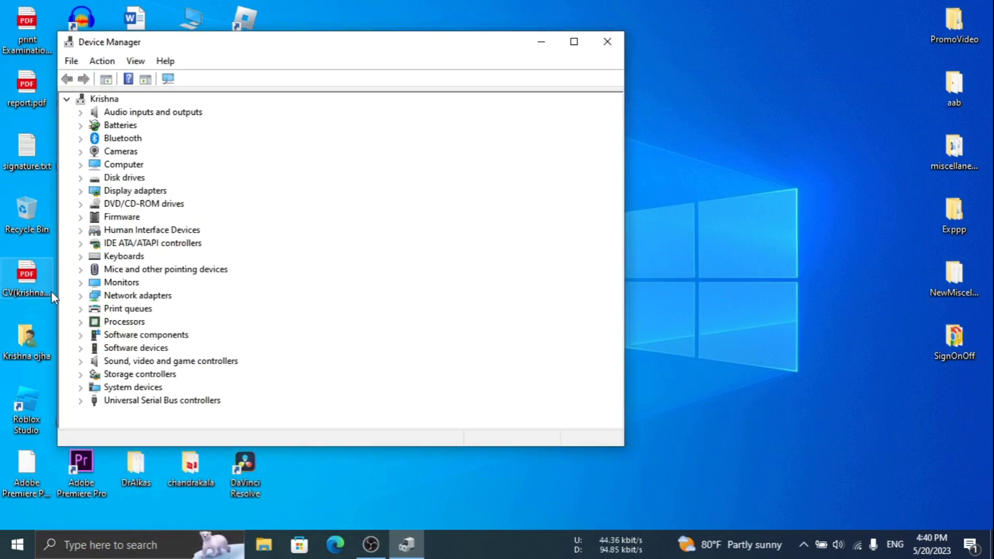
pyautogui.click(81, 191)
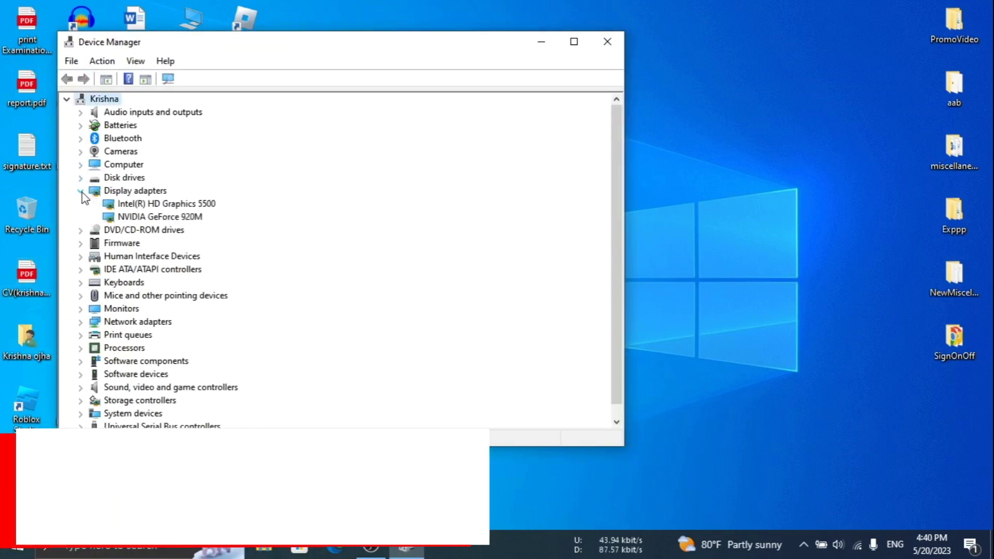
# - Search automatically for a newer Intel HD Graphics 5500 driver; the best one is already installed
pyautogui.rightClick(146, 207)
pyautogui.click(189, 217)
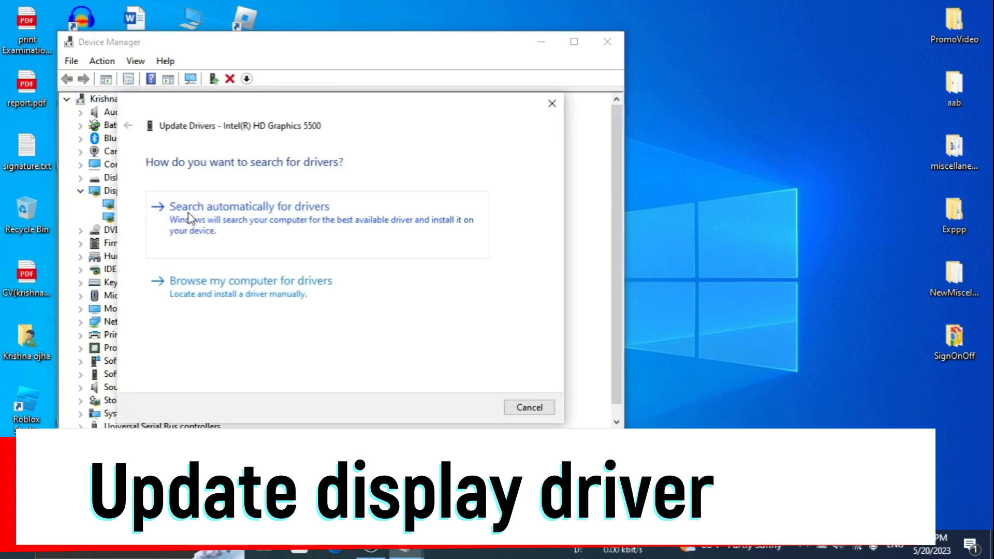
pyautogui.click(194, 217)
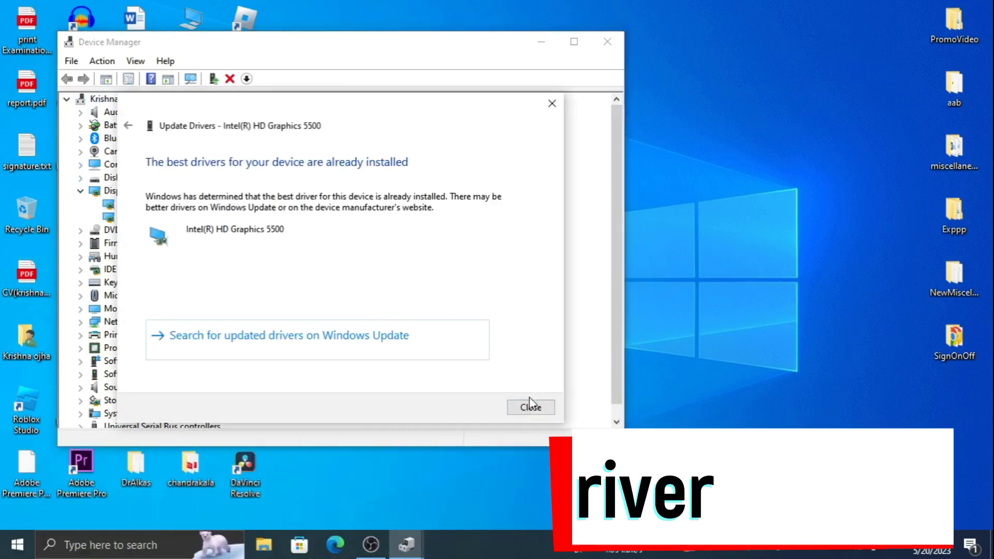
pyautogui.click(530, 407)
# - Search automatically for a newer NVIDIA GeForce 920M driver; the best one is already installed
pyautogui.rightClick(195, 217)
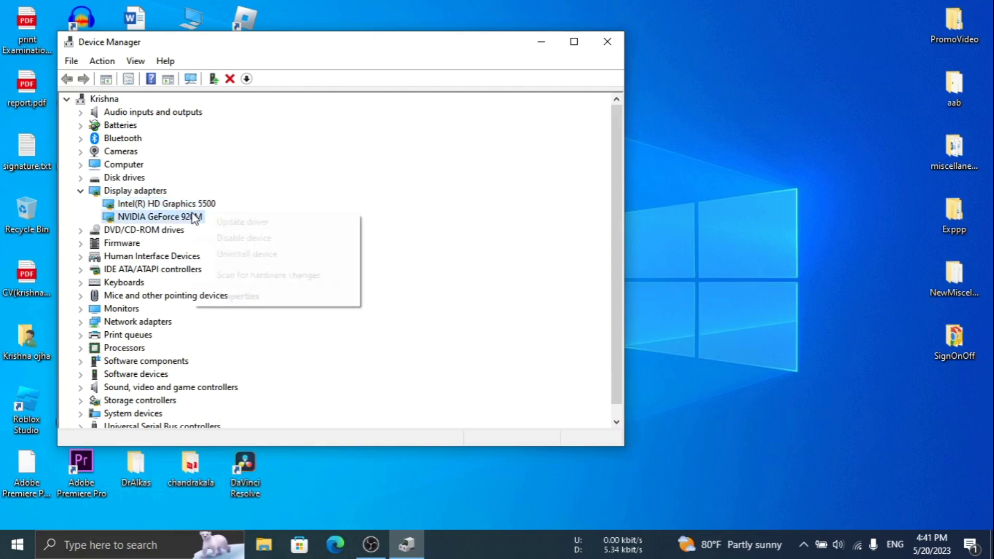
pyautogui.click(212, 221)
pyautogui.click(230, 223)
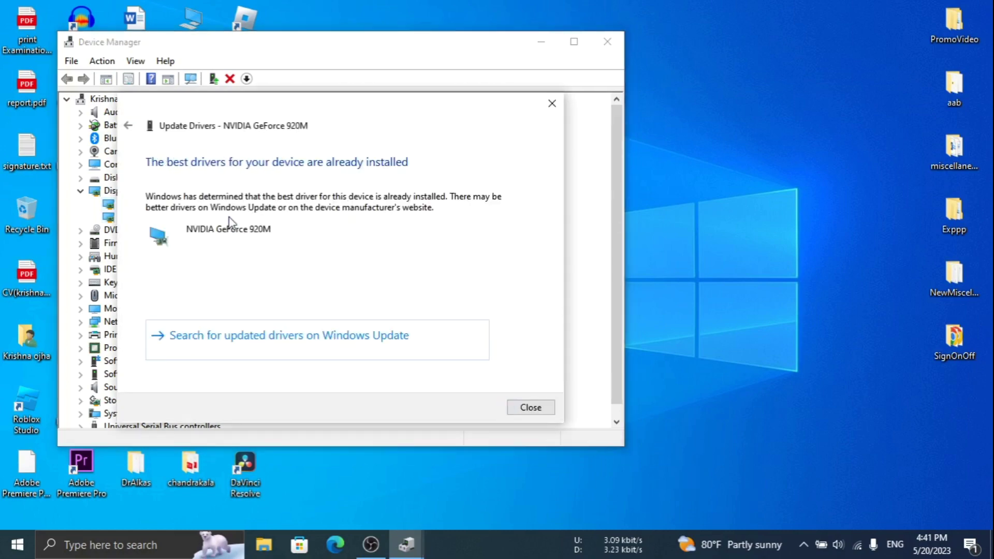
pyautogui.click(533, 409)
# - Close Device Manager and enter %temp% in the Run dialog's Open box to open Temp
pyautogui.click(610, 47)
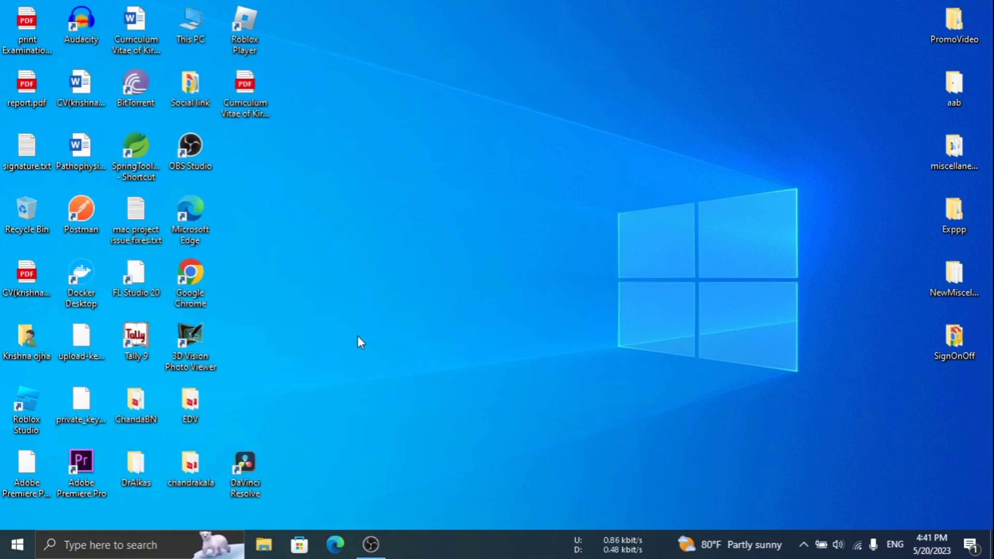
pyautogui.press('super+r')
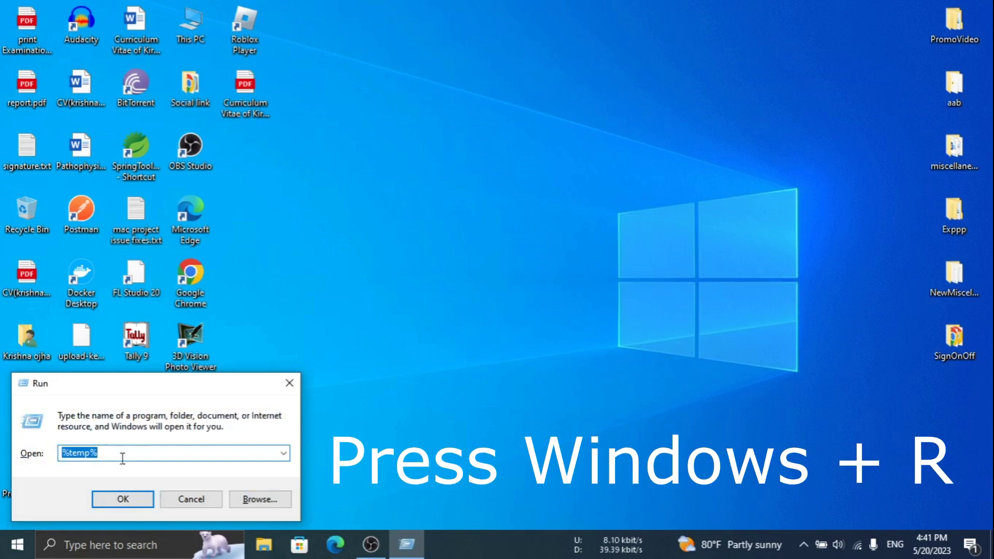
pyautogui.write('%temp')
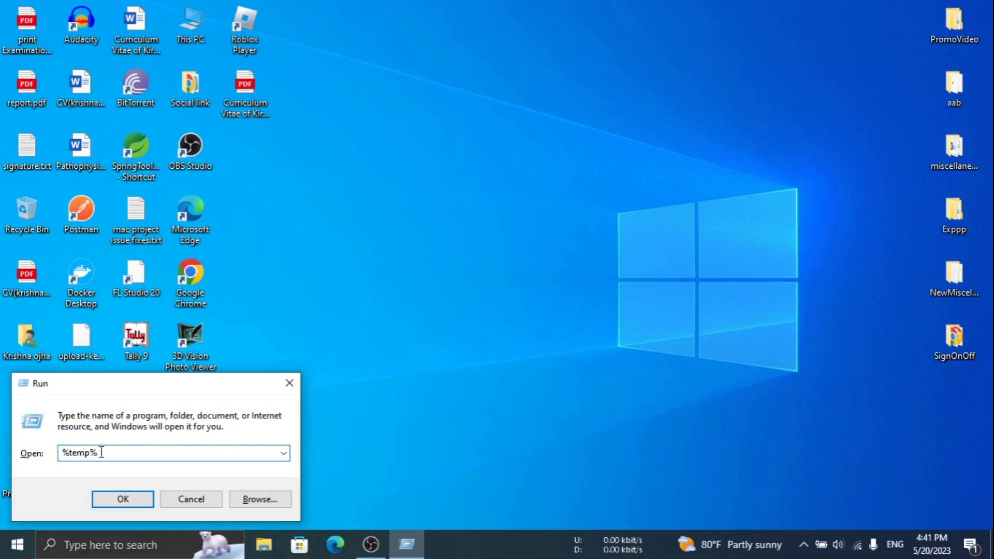
pyautogui.moveTo(102, 452); pyautogui.dragTo(60, 450)
pyautogui.write('%')
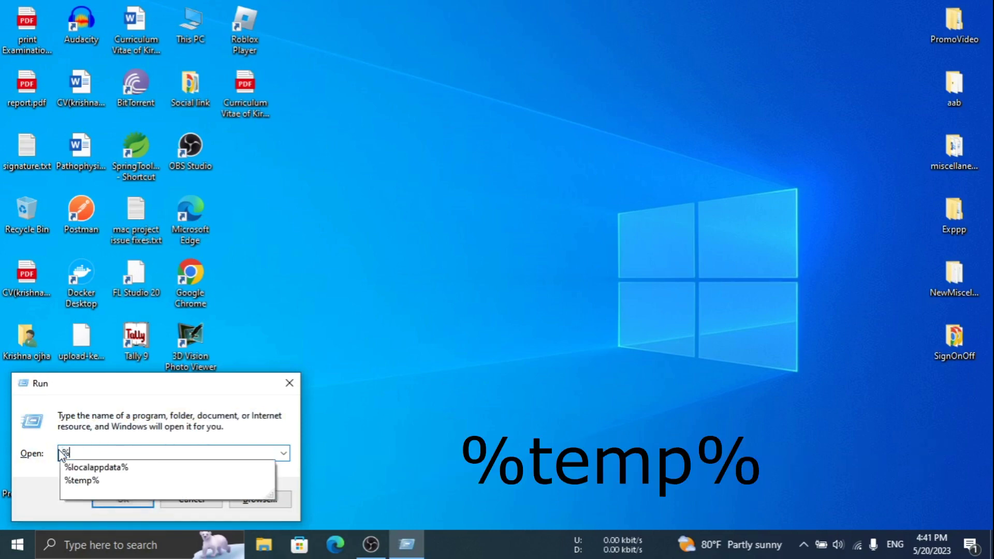
pyautogui.write('temp%')
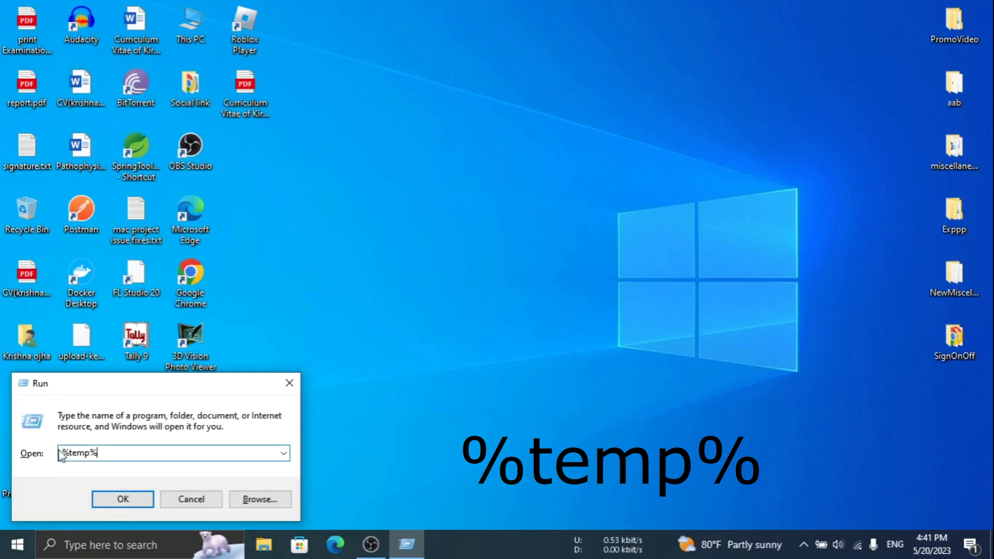
pyautogui.click(131, 499)
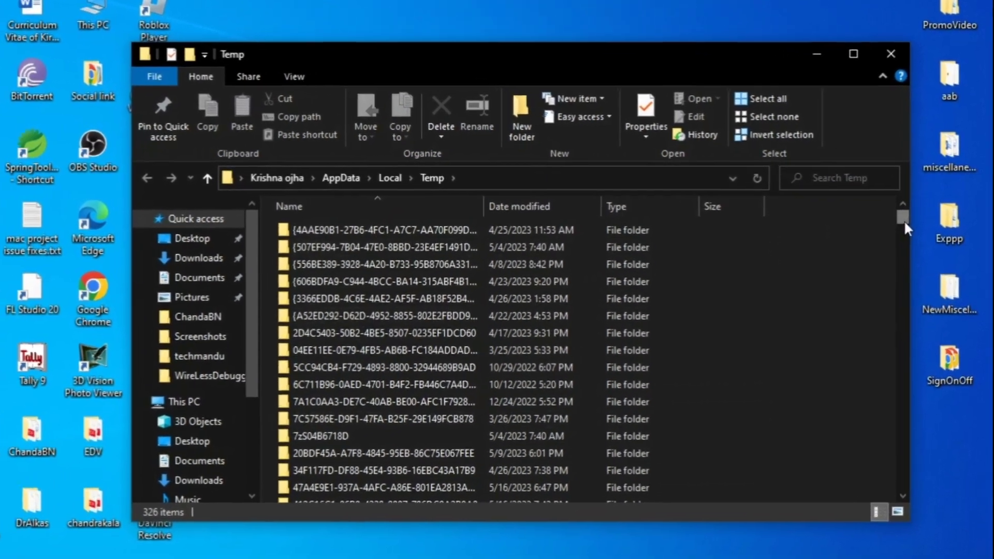
# - Delete the Roblox folder from Temp, leaving 325 items, and close File Explorer
pyautogui.moveTo(903, 220); pyautogui.dragTo(902, 243)
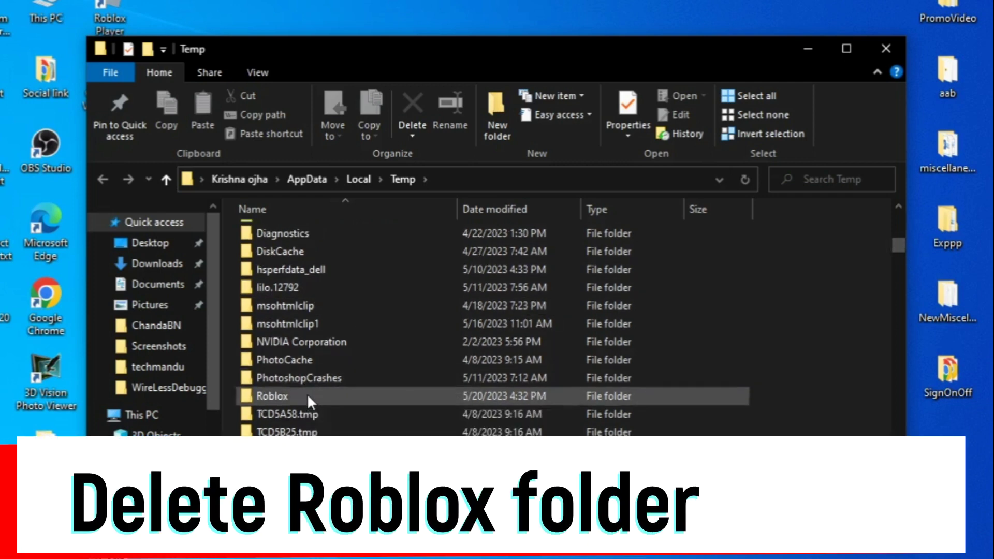
pyautogui.click(307, 393)
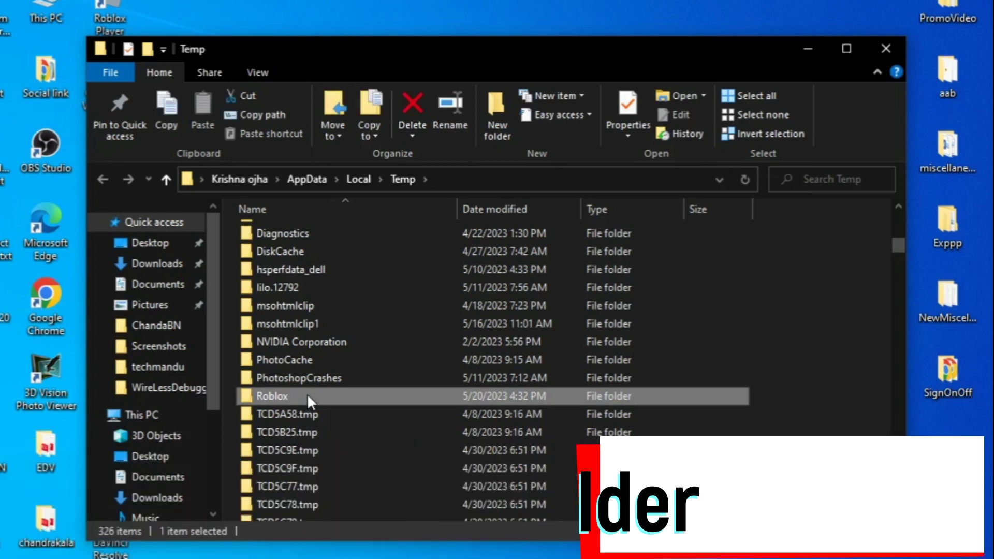
pyautogui.rightClick(307, 396)
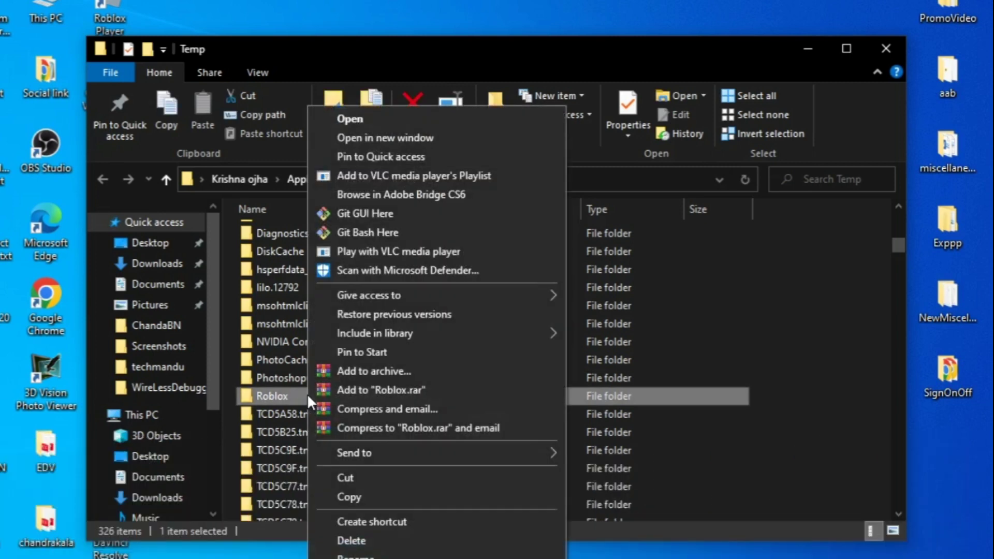
pyautogui.click(352, 541)
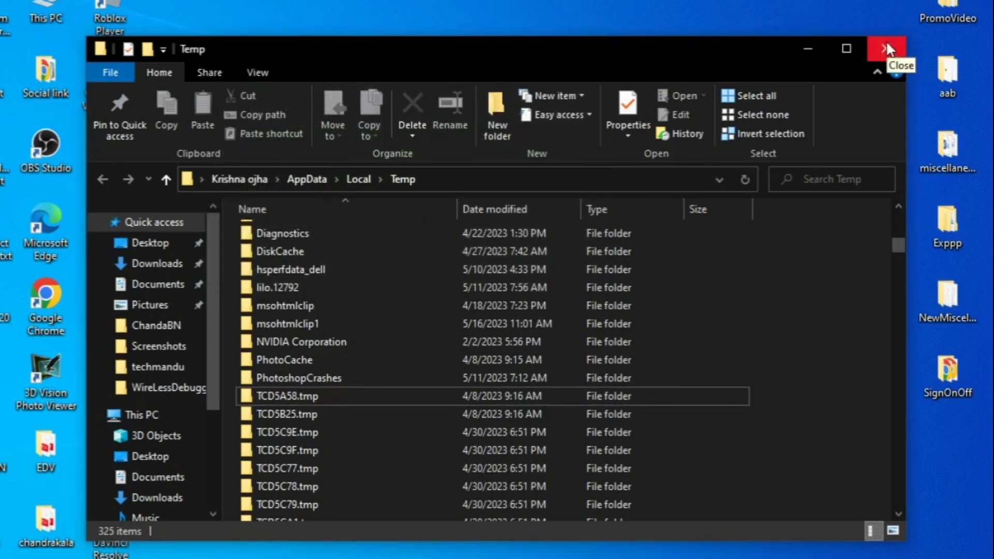
pyautogui.click(887, 46)
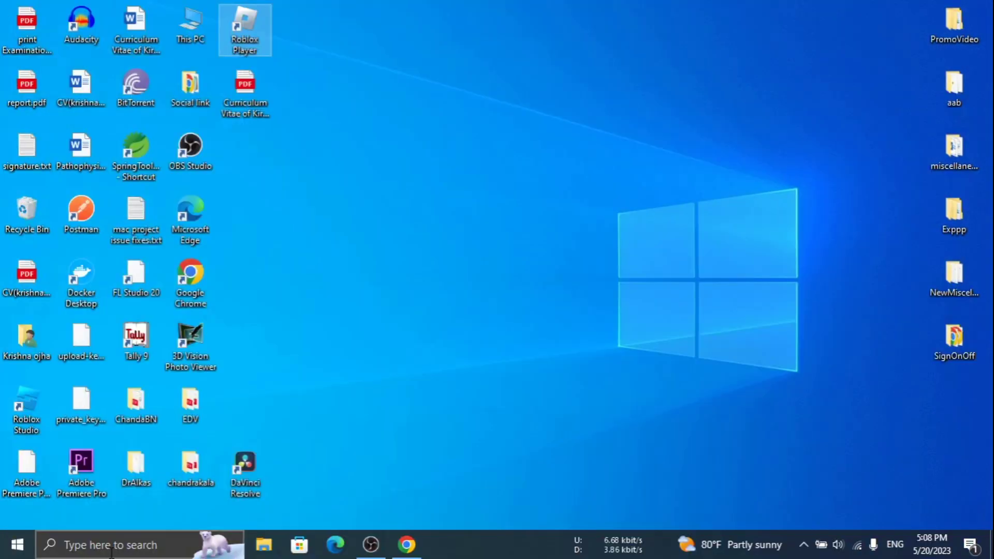
# - Open Apps & features and filter the installed apps list for 'rob'
pyautogui.click(110, 550)
pyautogui.write('app')
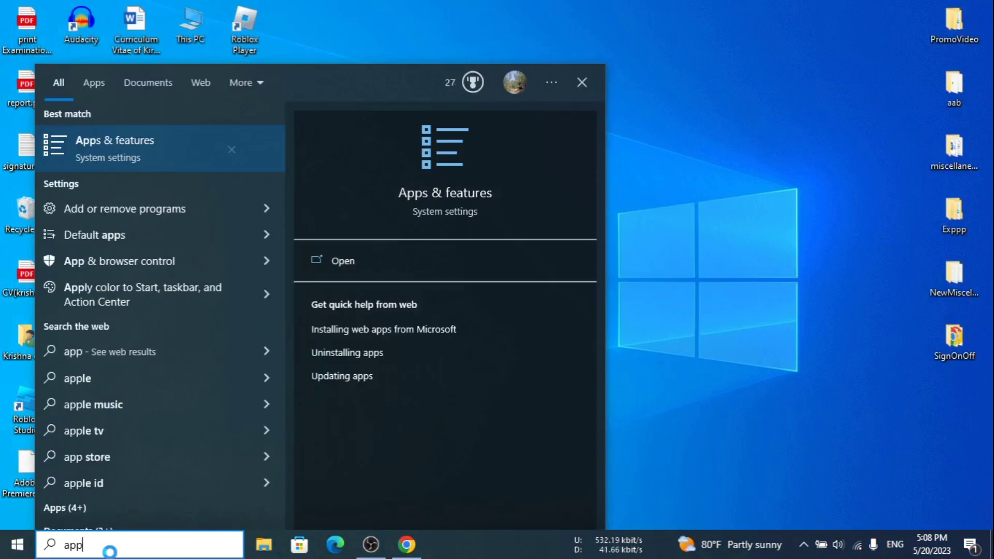
pyautogui.click(116, 147)
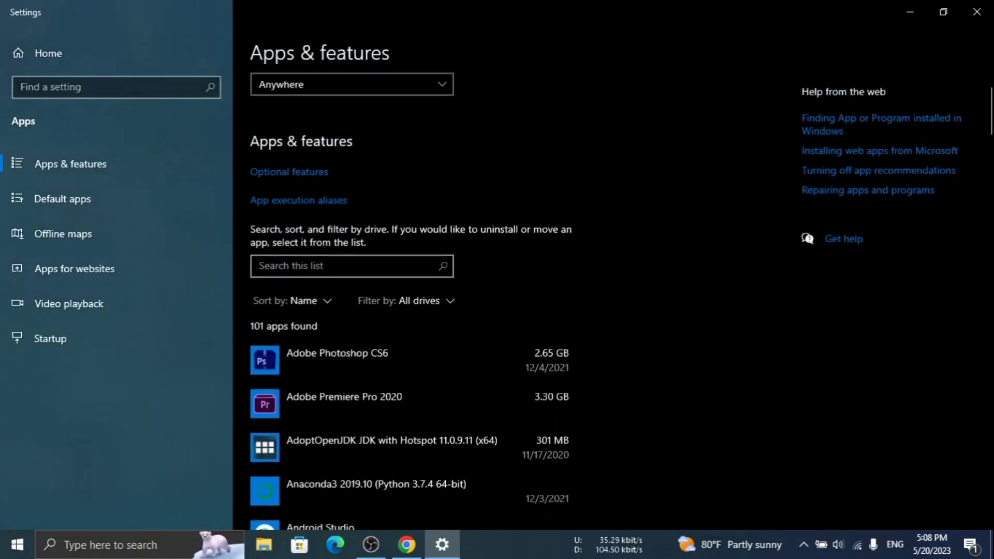
pyautogui.click(330, 284)
pyautogui.write('rob')
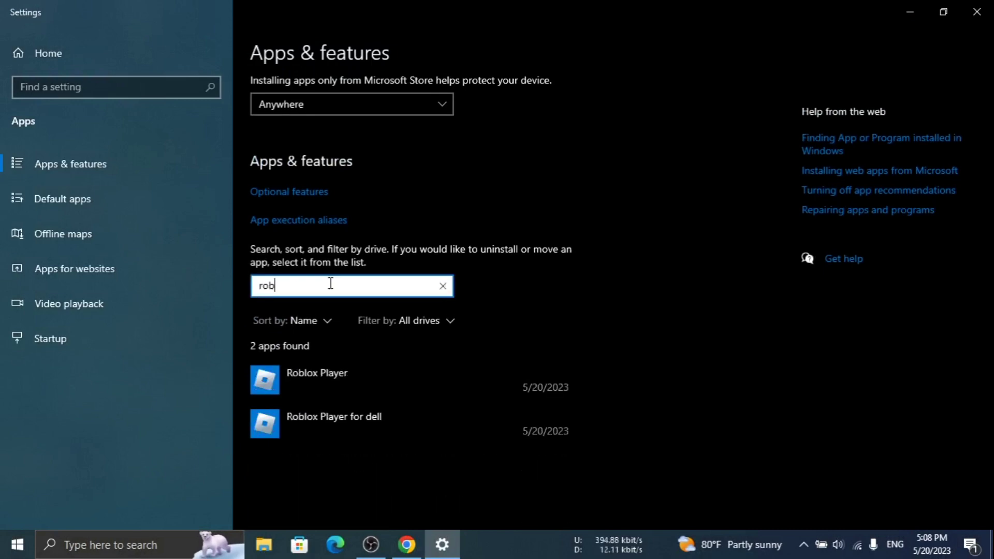
# - Uninstall both Roblox Player entries so none remain listed
pyautogui.click(469, 392)
pyautogui.click(546, 430)
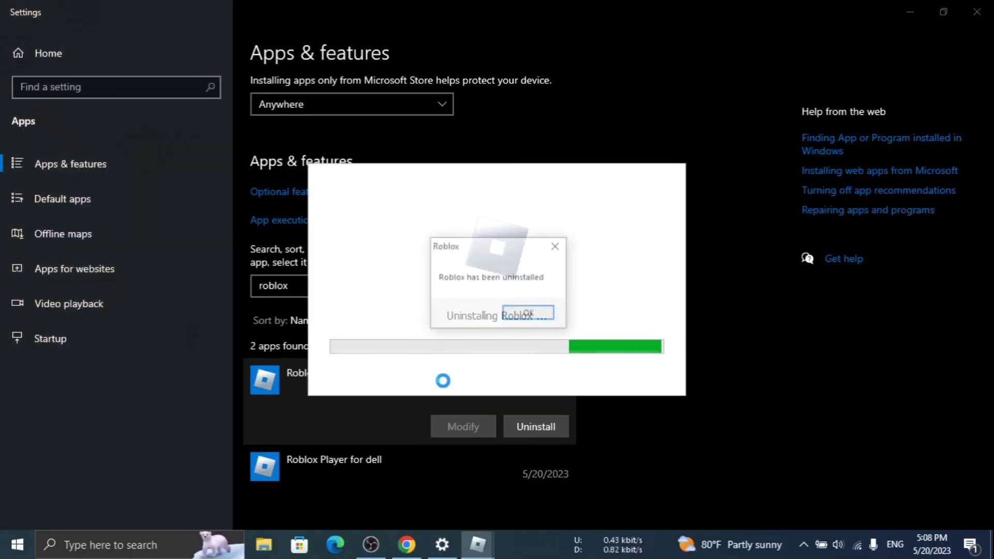
pyautogui.click(532, 314)
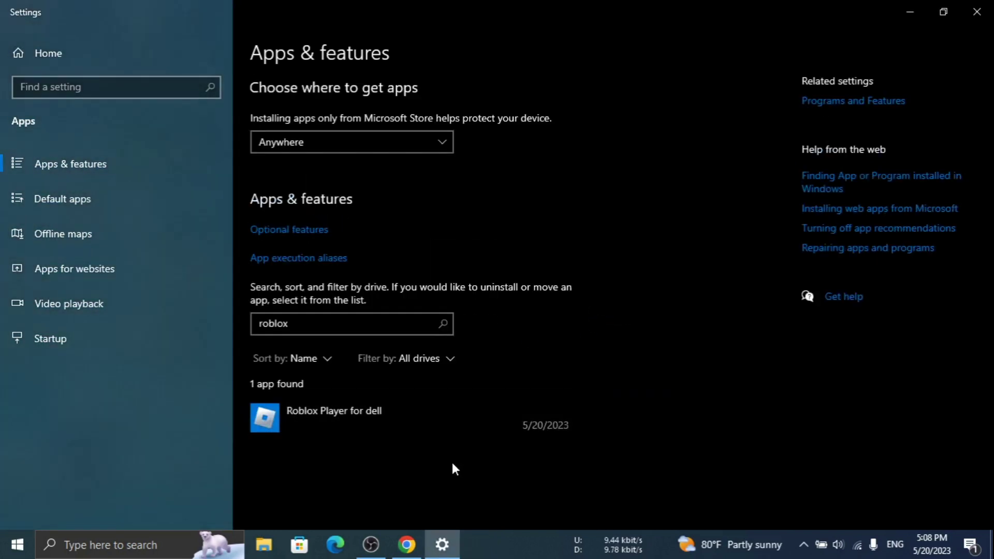
pyautogui.click(493, 430)
pyautogui.click(537, 463)
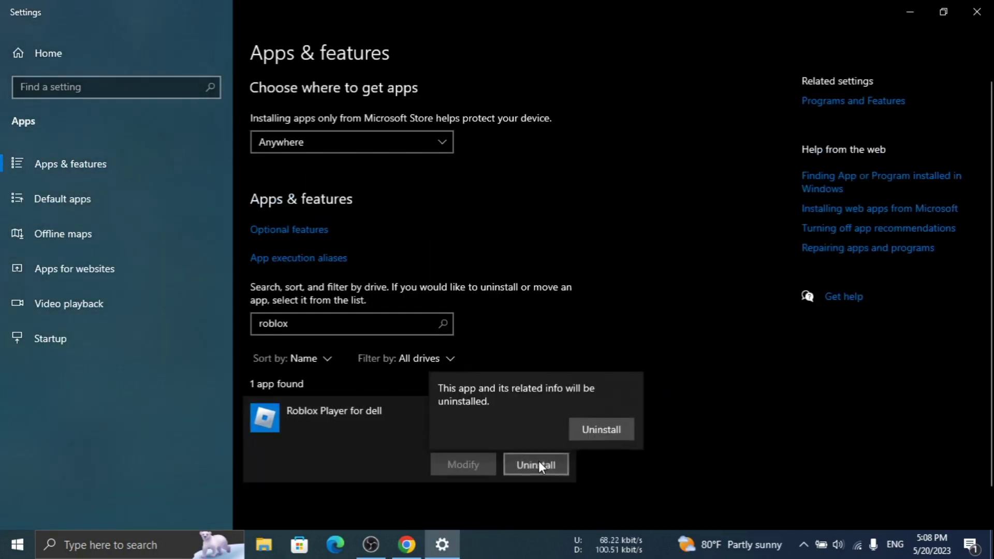
pyautogui.click(597, 431)
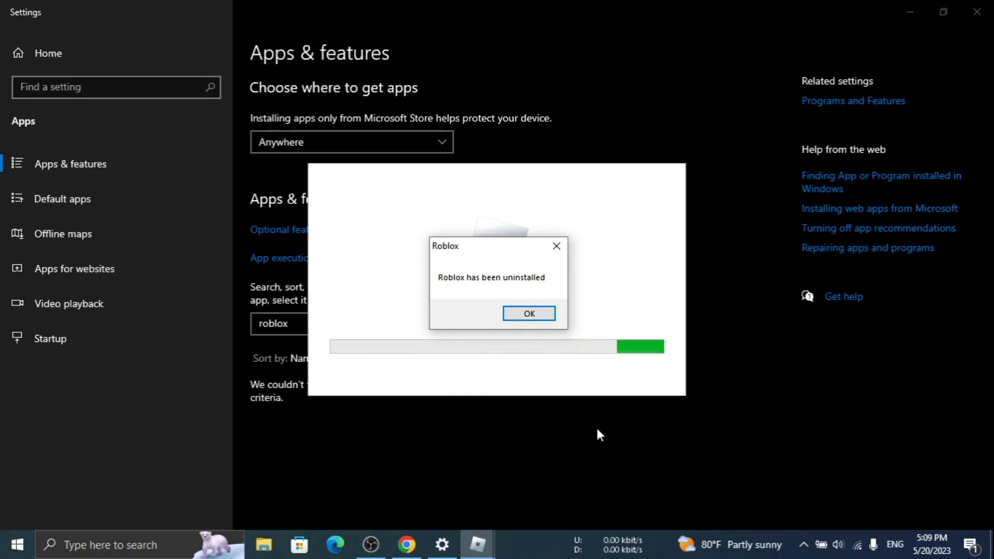
pyautogui.click(529, 313)
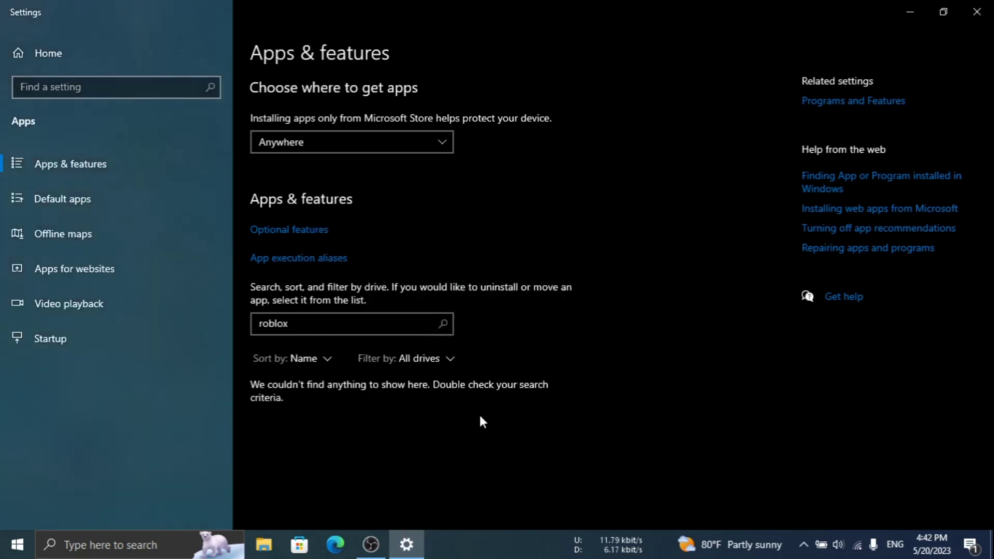
# - Close Settings and launch Google Chrome, opening its main menu
pyautogui.click(977, 13)
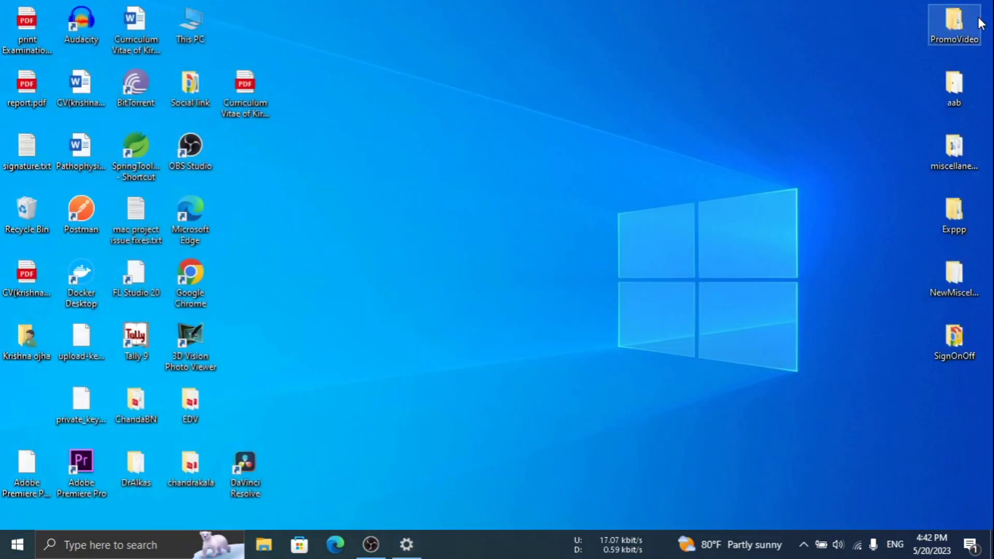
pyautogui.doubleClick(205, 278)
pyautogui.click(980, 43)
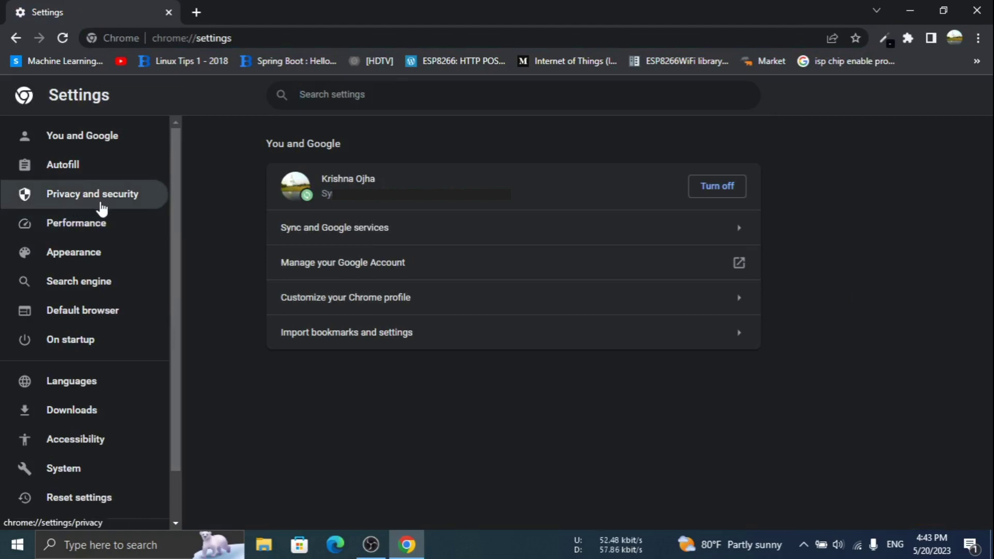
# - Go to Chrome's Privacy and security cookie settings and list all stored site data
pyautogui.click(102, 208)
pyautogui.scroll(-1, 325, 414)
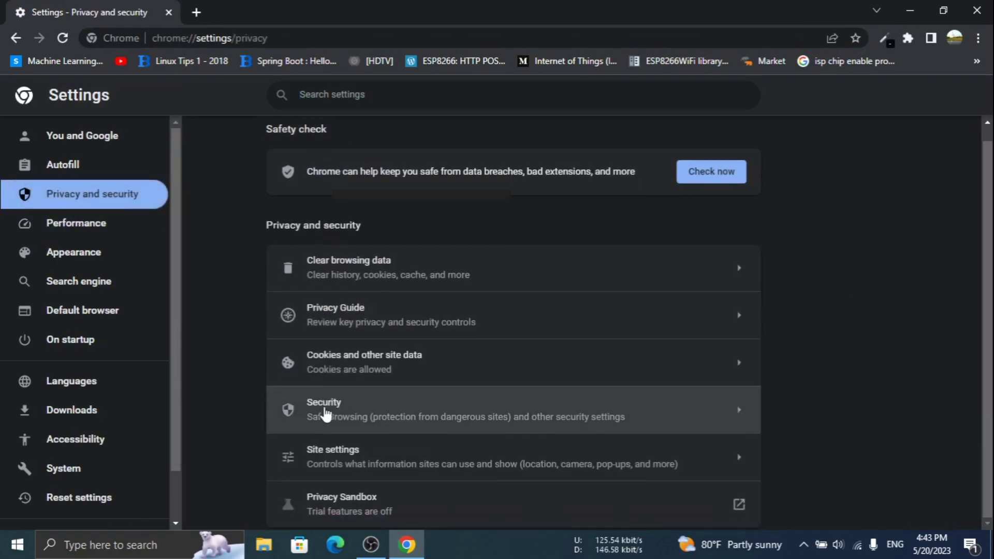
pyautogui.click(380, 363)
pyautogui.scroll(-8, 377, 353)
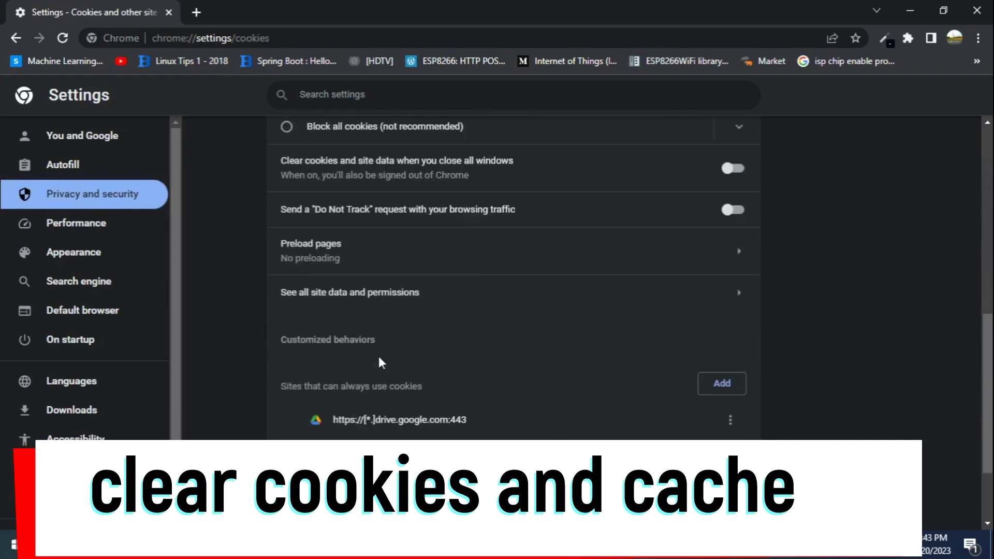
pyautogui.click(443, 301)
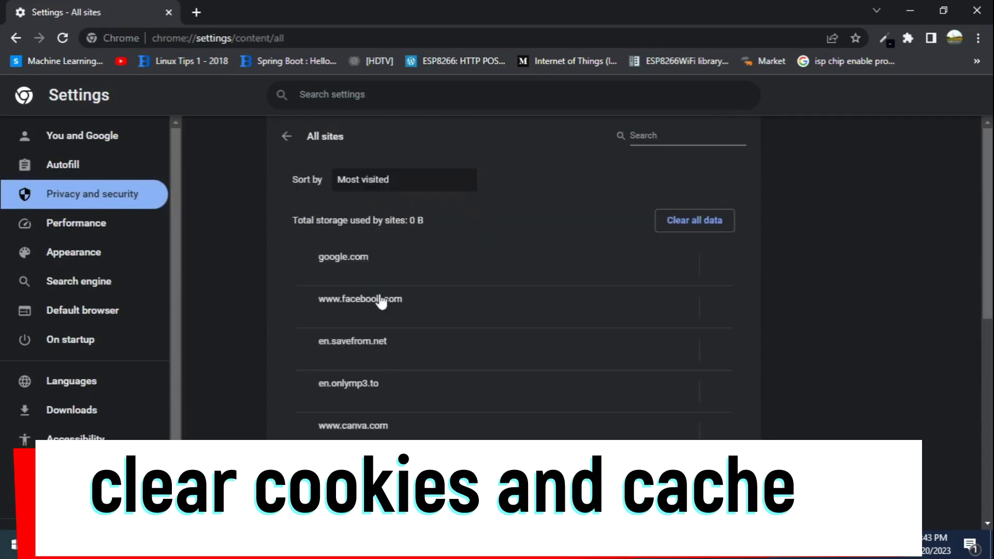
# - Clear roblox.com's site data (28.2 KB, 11 cookies), leaving only a New Tab open
pyautogui.click(650, 138)
pyautogui.write('rob')
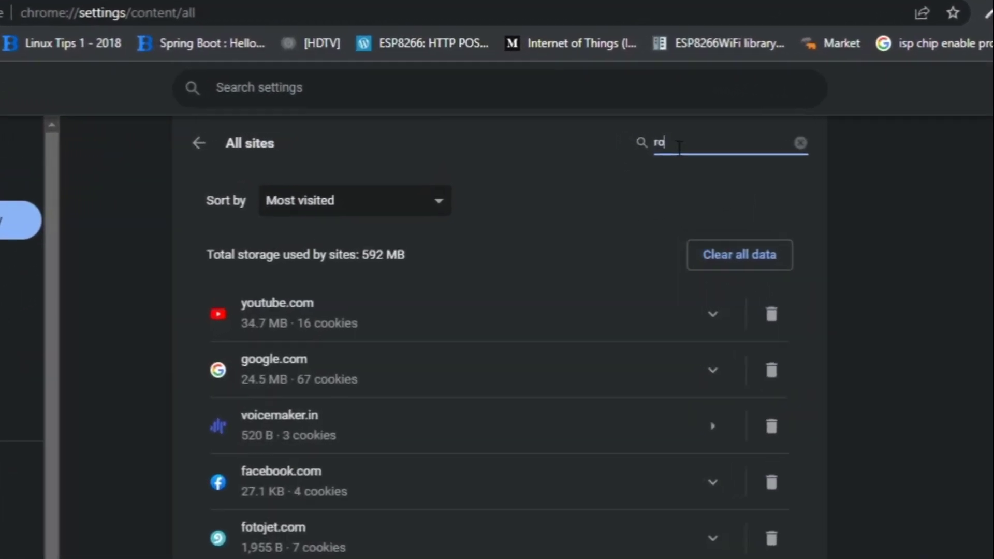
pyautogui.write('lox')
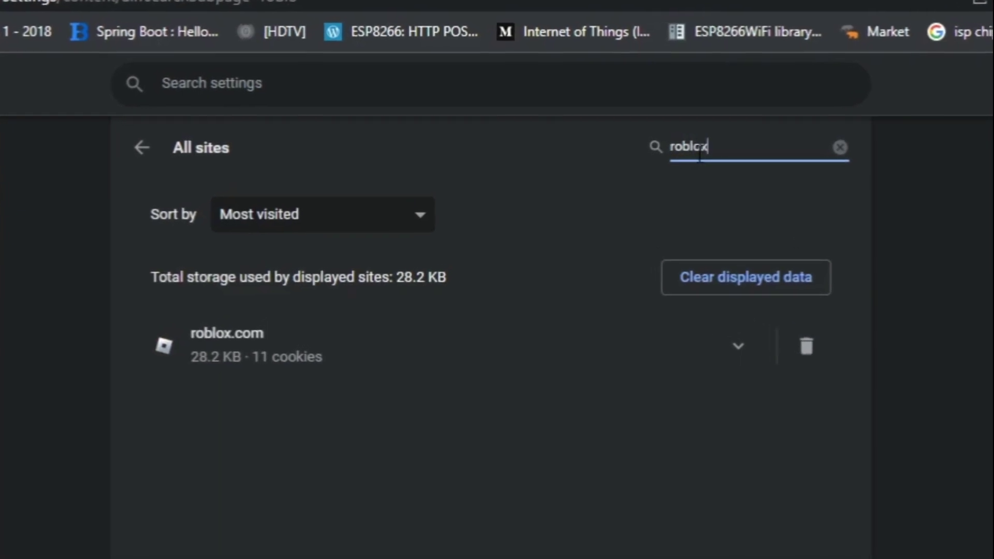
pyautogui.click(806, 347)
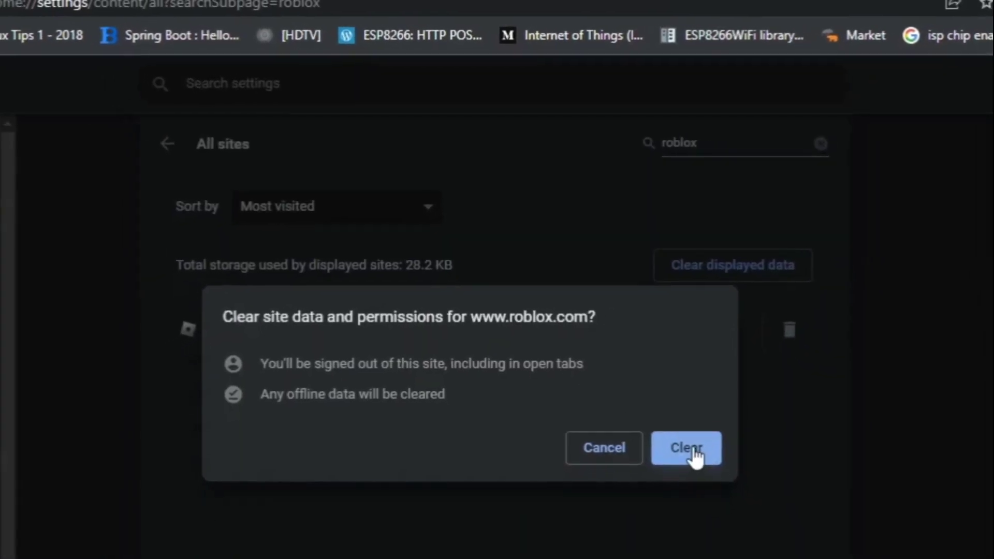
pyautogui.click(697, 476)
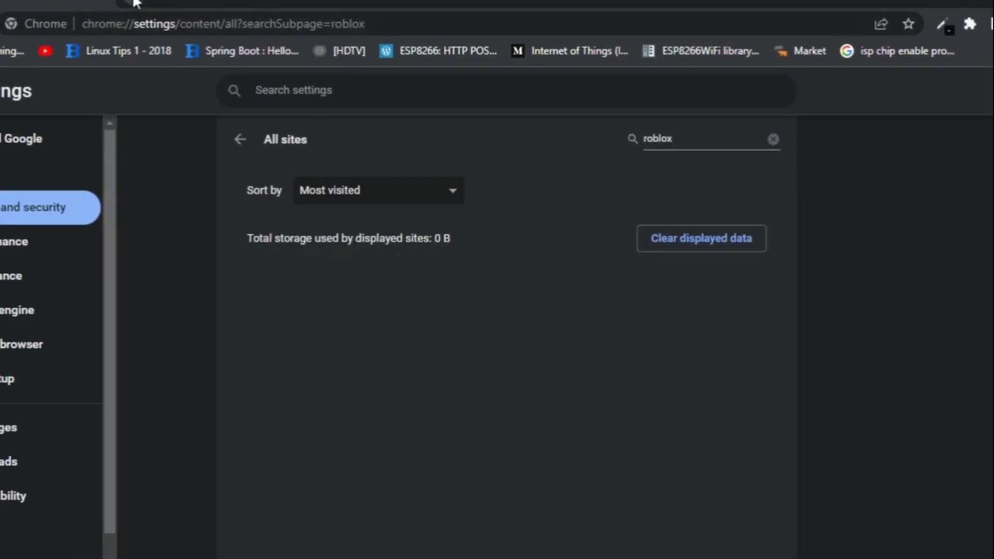
pyautogui.hotkey('ctrl', 't')
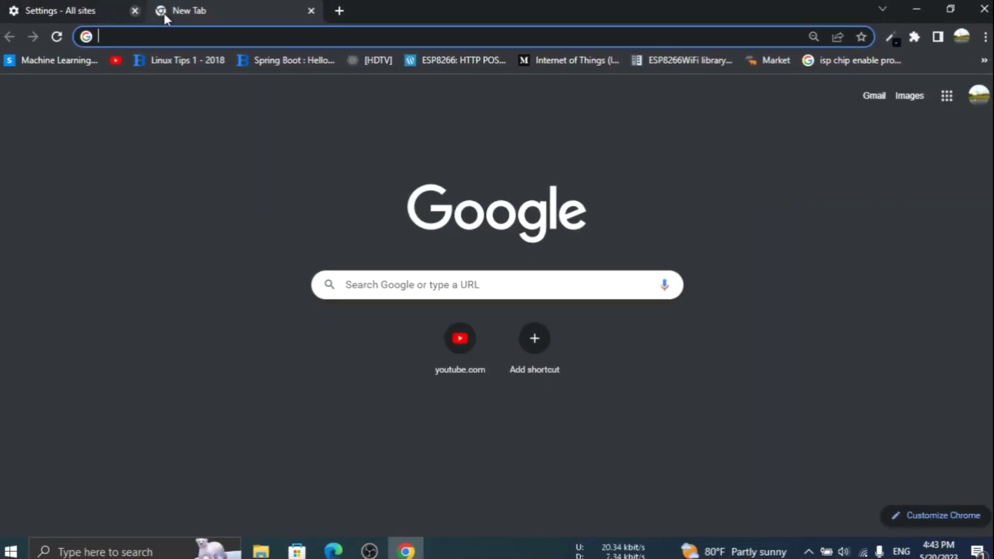
pyautogui.click(133, 9)
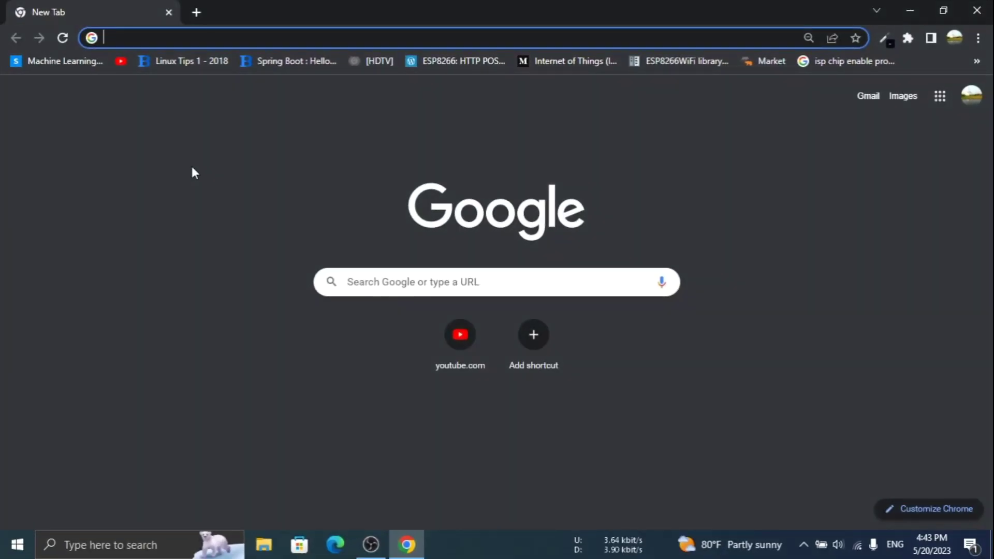
# - Search Google for 'roblox' and open the official Roblox site
pyautogui.write('rob')
pyautogui.press('BackSpace')
pyautogui.press('BackSpace')
pyautogui.press('BackSpace')
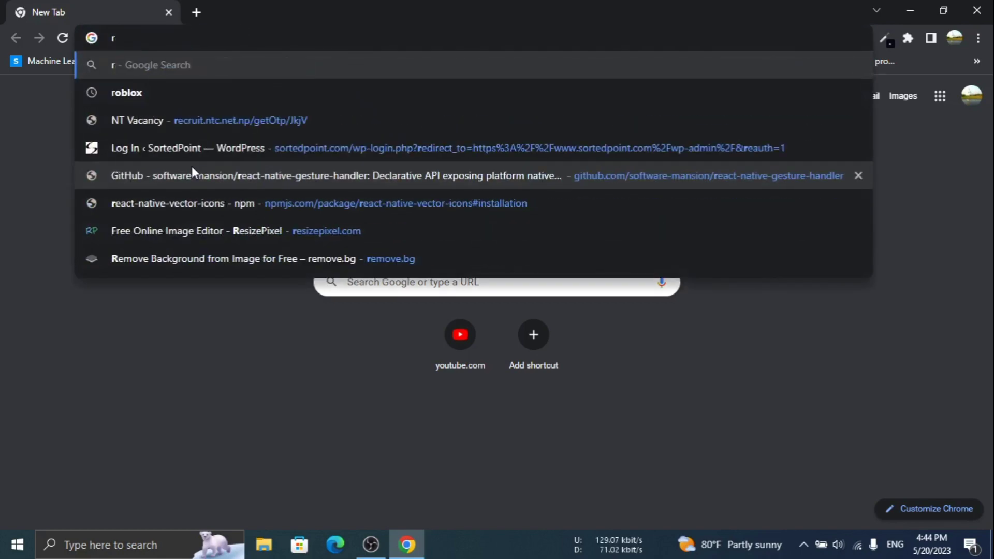
pyautogui.write('oblox')
pyautogui.press('BackSpace')
pyautogui.press('Return')
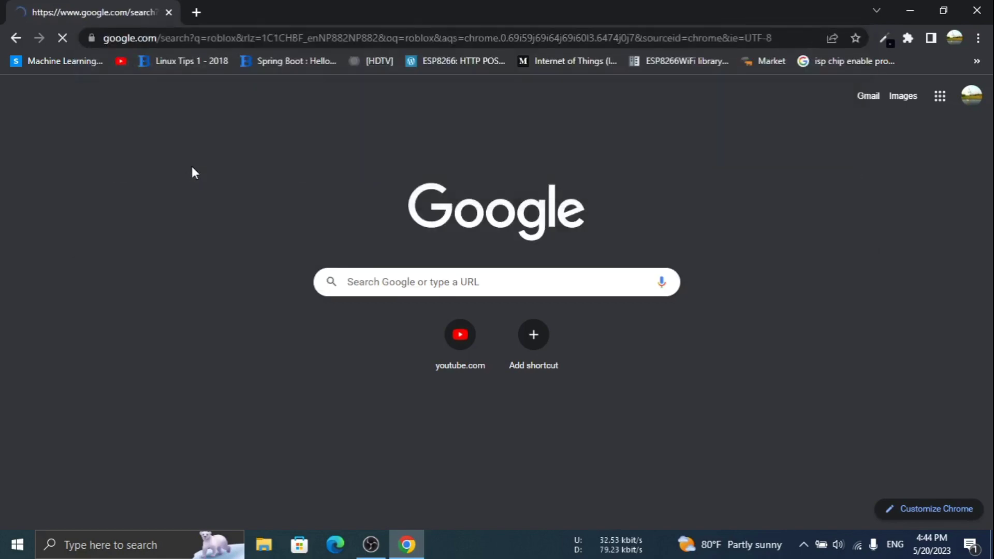
pyautogui.click(162, 251)
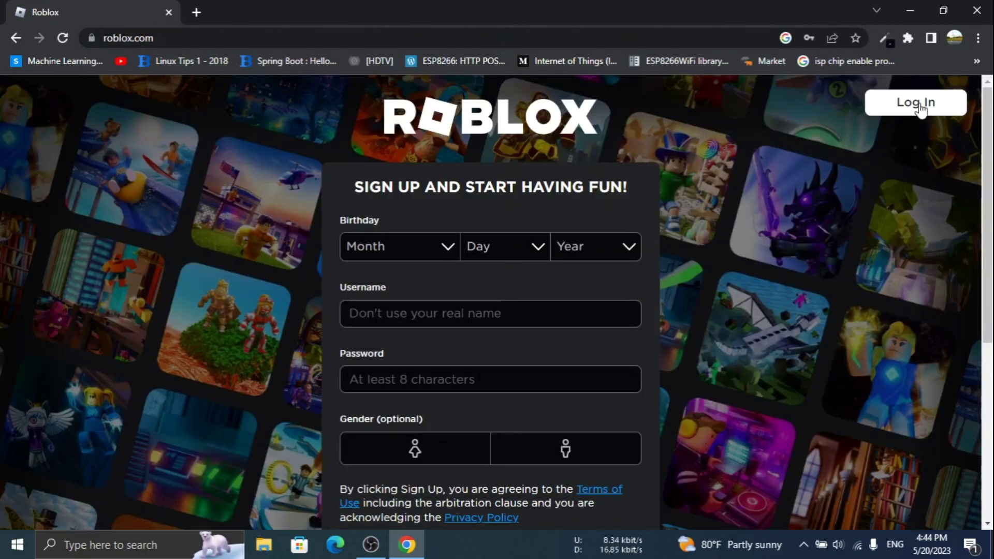
# - Sign in with the saved account and open the Blox Fruits game page
pyautogui.click(919, 107)
pyautogui.click(510, 268)
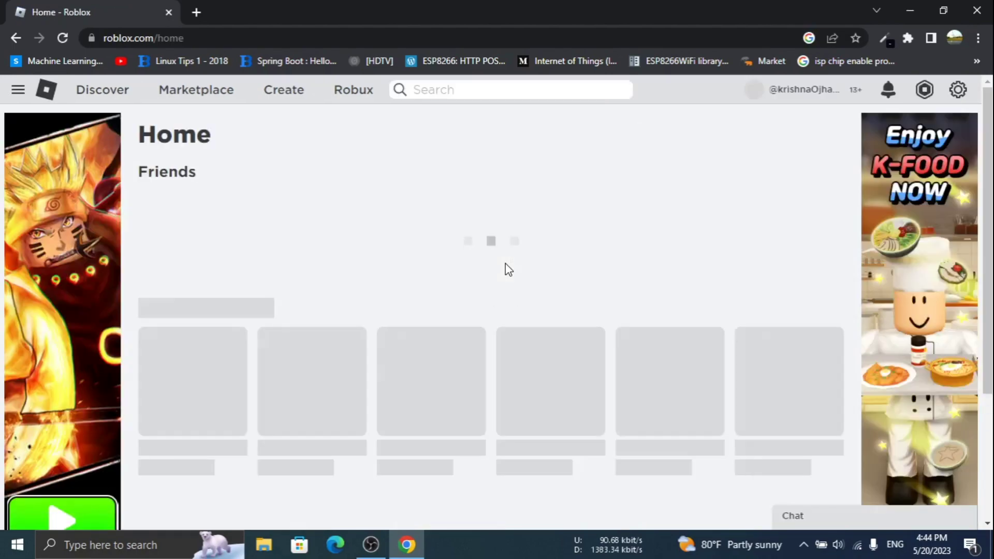
pyautogui.scroll(-3, 509, 269)
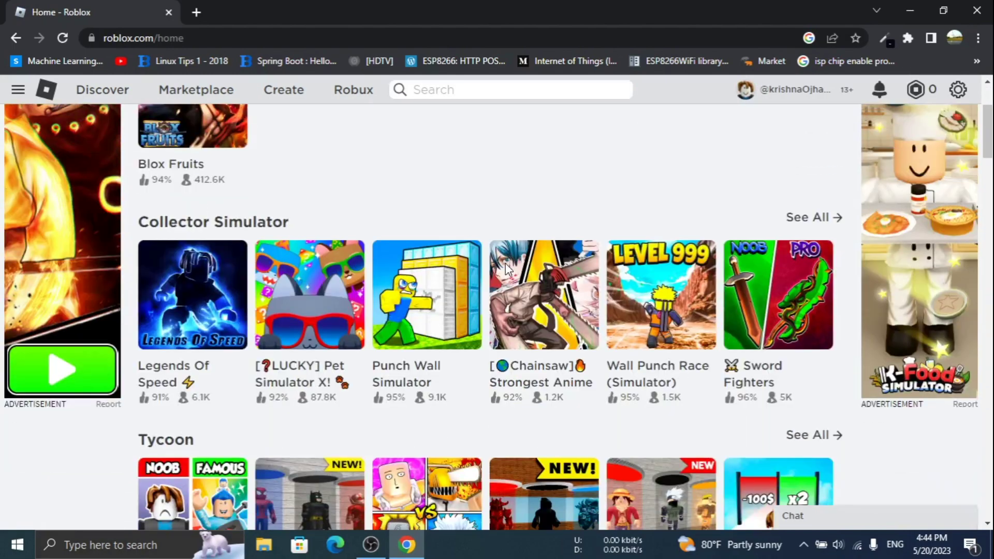
pyautogui.scroll(3, 509, 270)
pyautogui.click(199, 249)
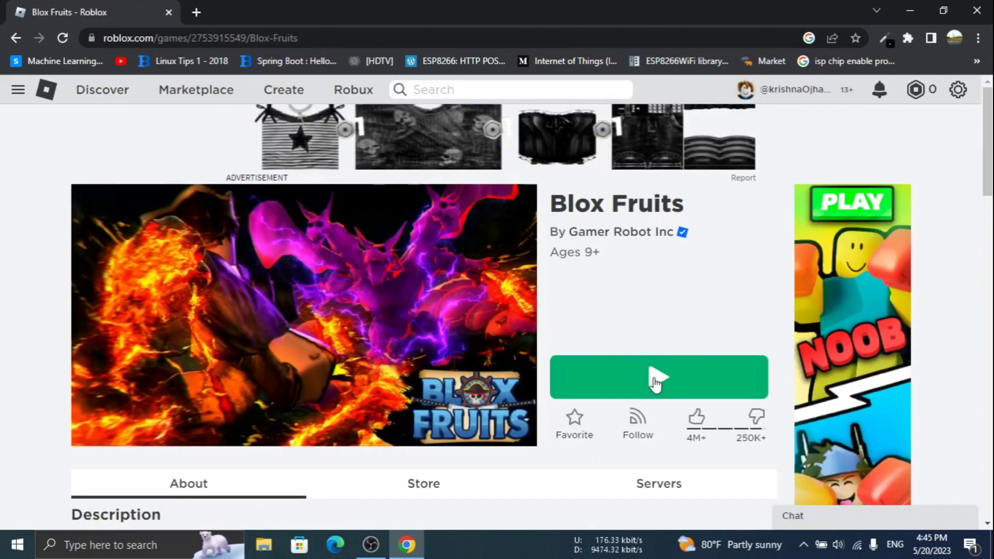
# - Download and run RobloxPlayerLauncher.exe from Blox Fruits' Play prompt, then dismiss the install dialogs
pyautogui.click(655, 380)
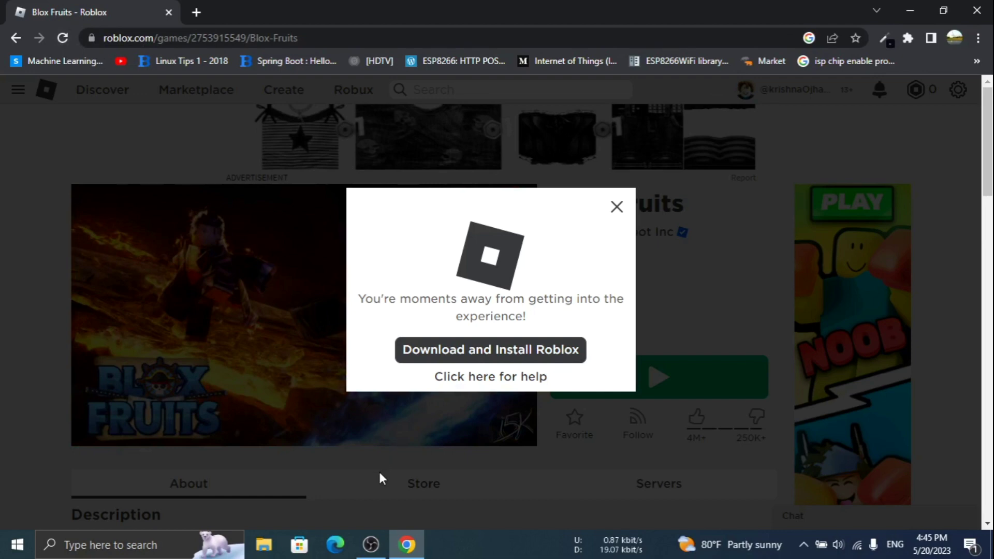
pyautogui.click(528, 350)
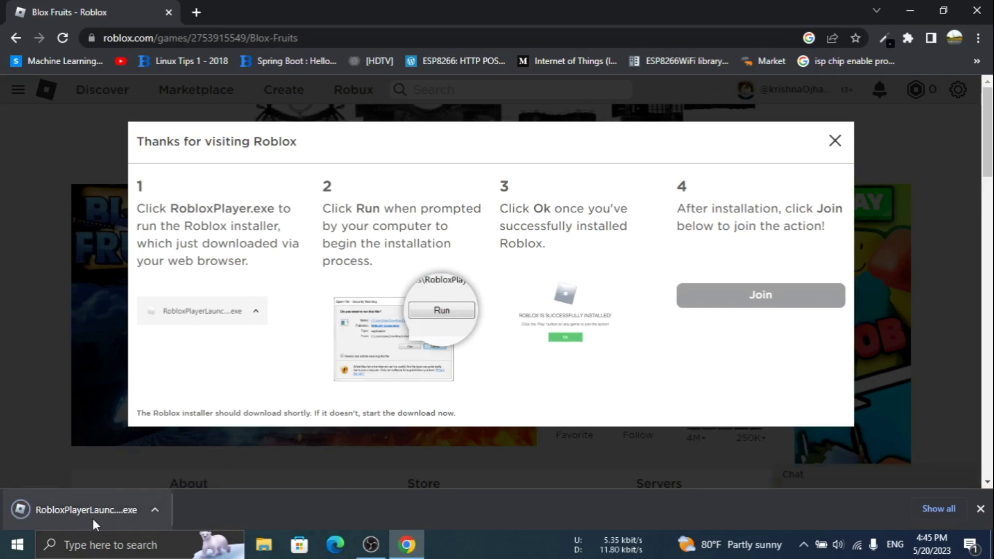
pyautogui.click(156, 509)
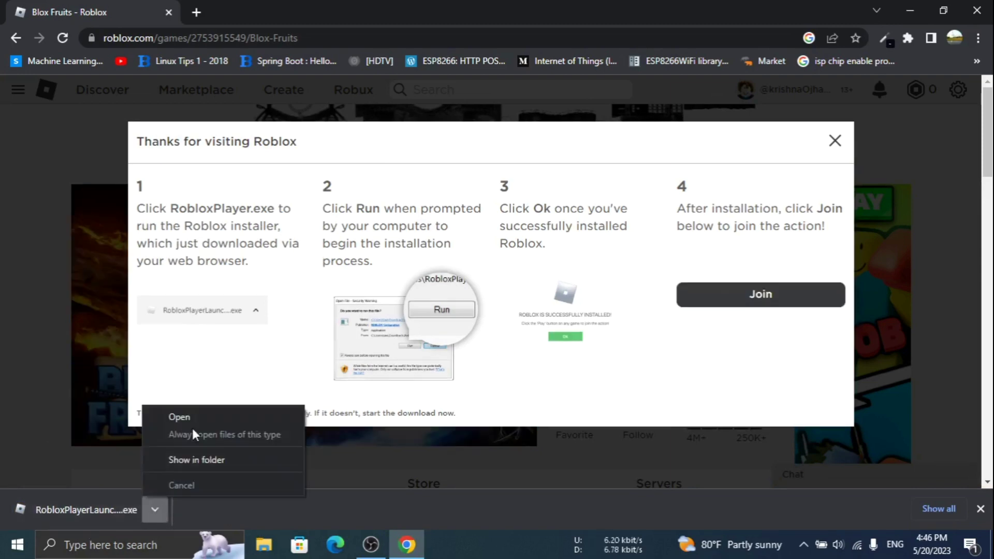
pyautogui.click(192, 418)
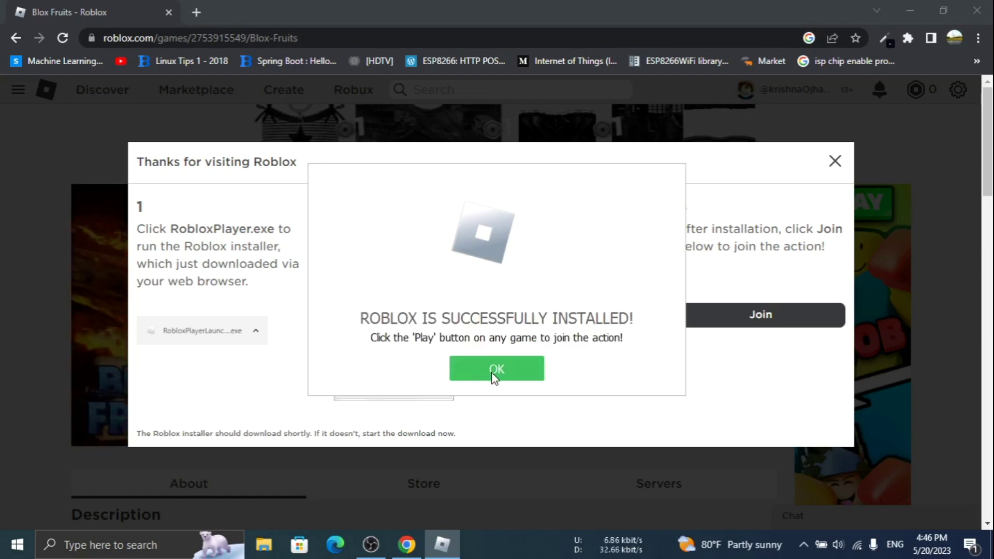
pyautogui.click(492, 369)
pyautogui.click(835, 163)
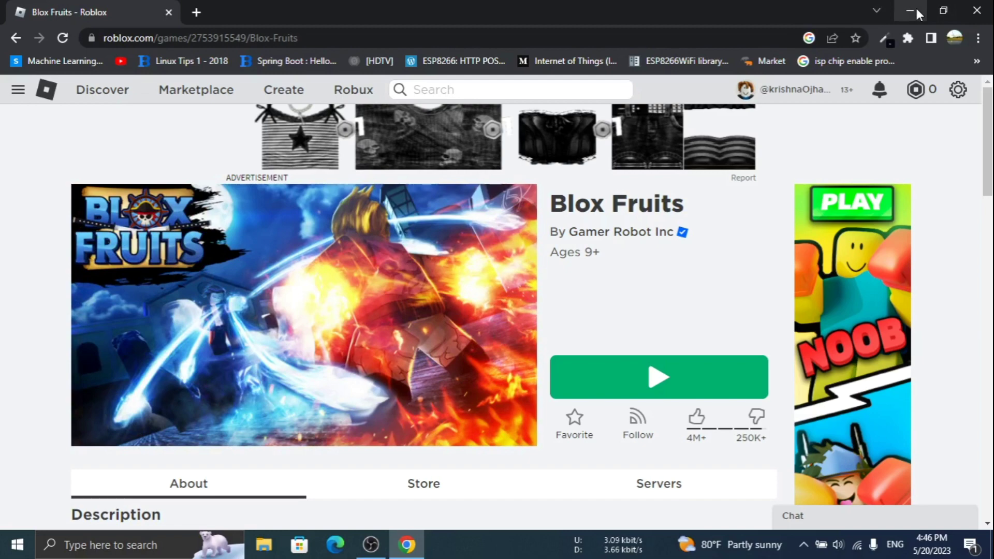
# - Enable 'Run this program as an administrator' in the Roblox Player shortcut's Compatibility properties
pyautogui.click(916, 13)
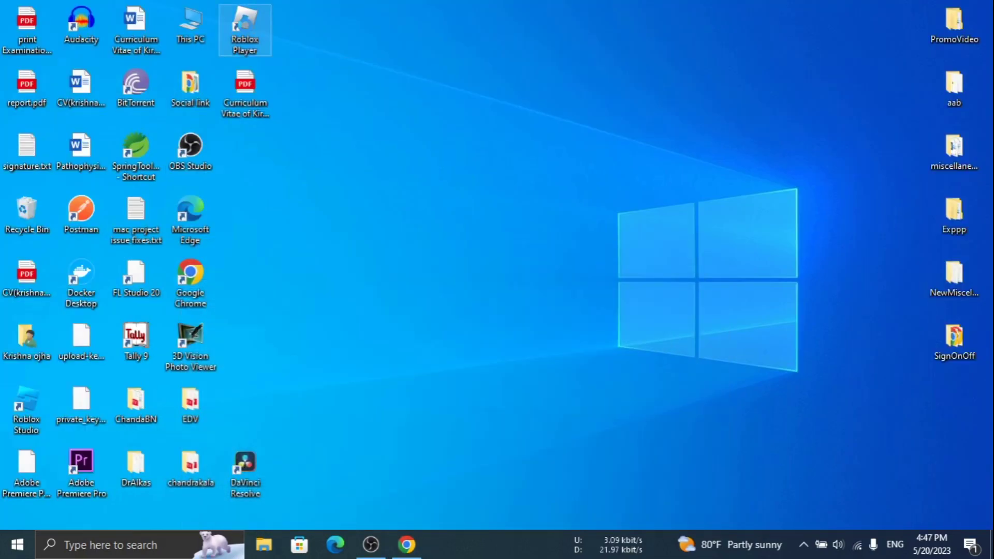
pyautogui.rightClick(246, 30)
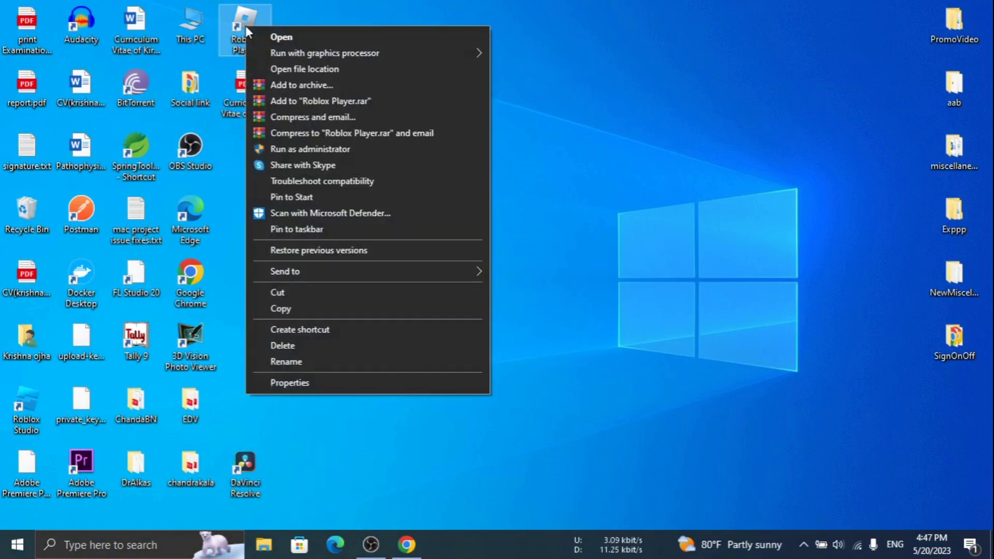
pyautogui.click(293, 381)
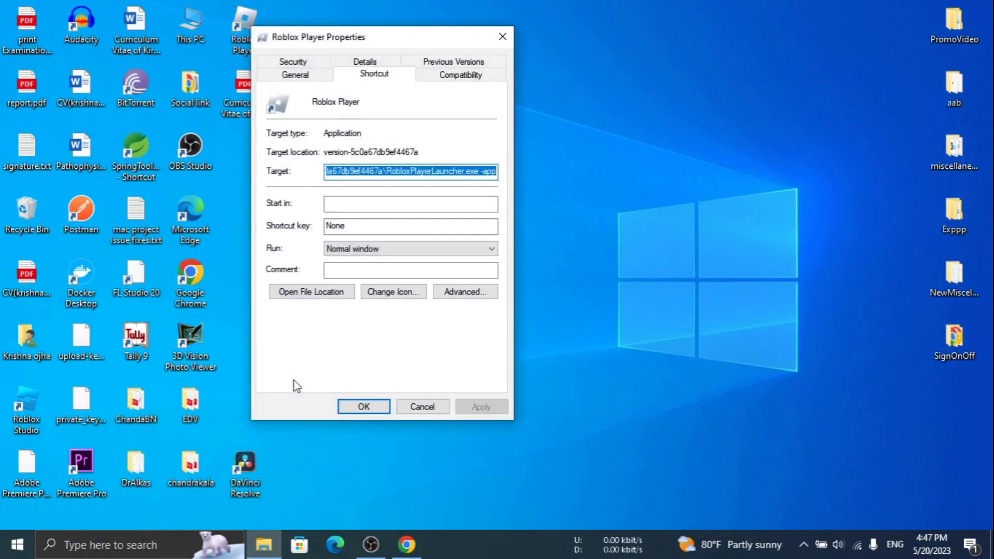
pyautogui.click(456, 78)
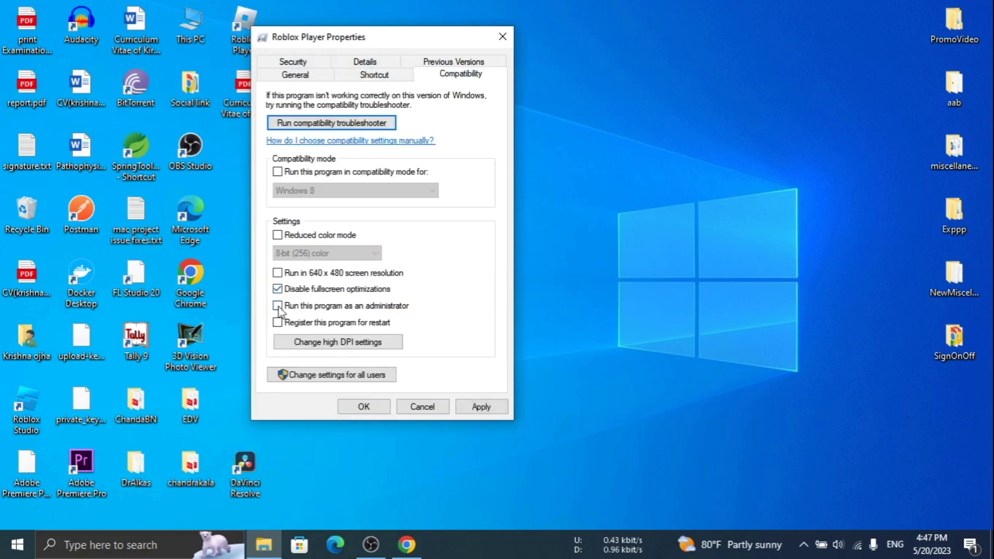
pyautogui.click(482, 408)
pyautogui.click(364, 407)
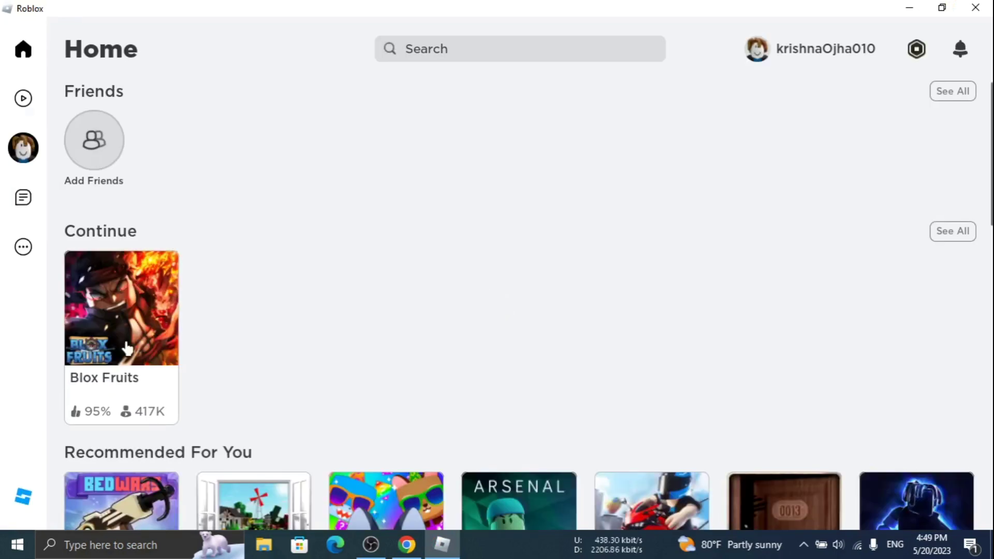
# - Press Play on Blox Fruits in the Roblox app to join a server
pyautogui.click(307, 423)
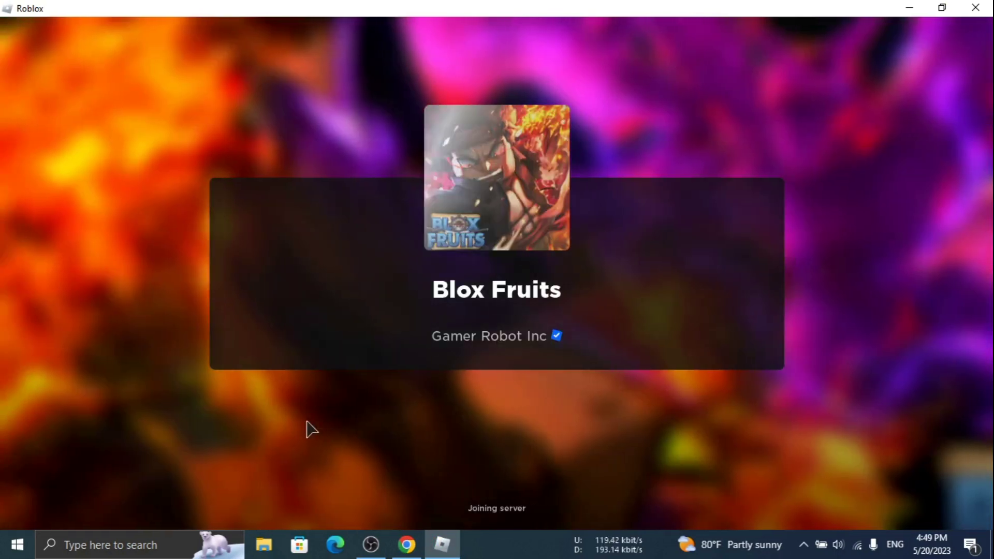